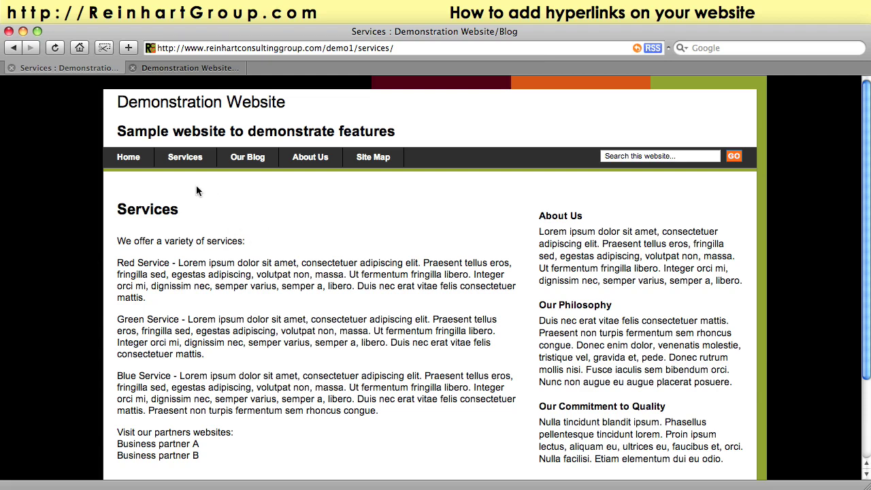
# - Open the website's Red Service page and copy its full web address
pyautogui.moveTo(179, 165)
pyautogui.moveTo(119, 264); pyautogui.dragTo(174, 265)
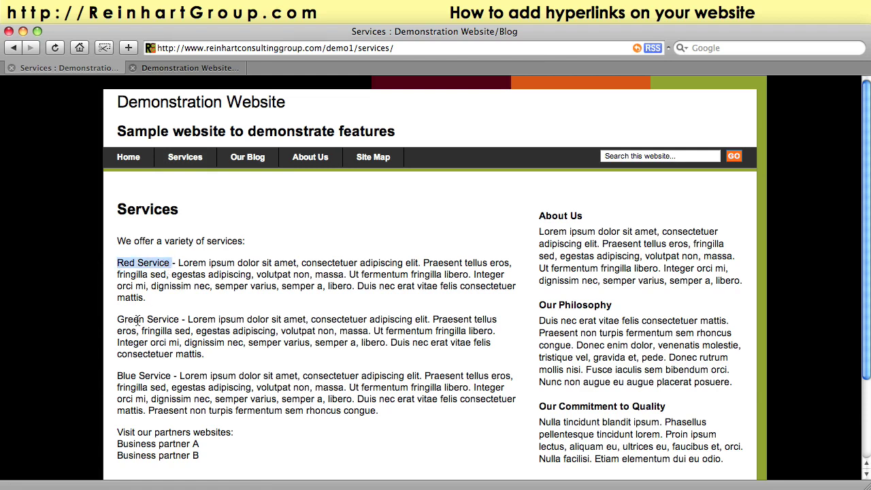
pyautogui.moveTo(170, 268); pyautogui.dragTo(118, 269)
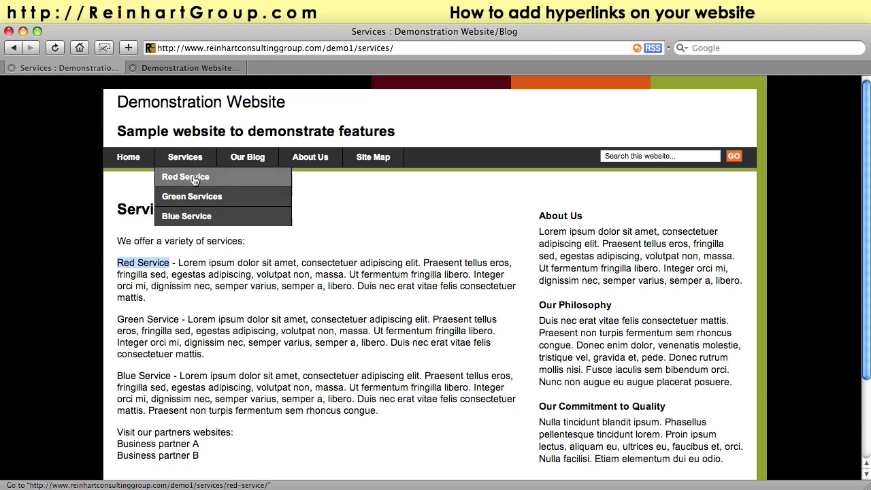
pyautogui.click(194, 178)
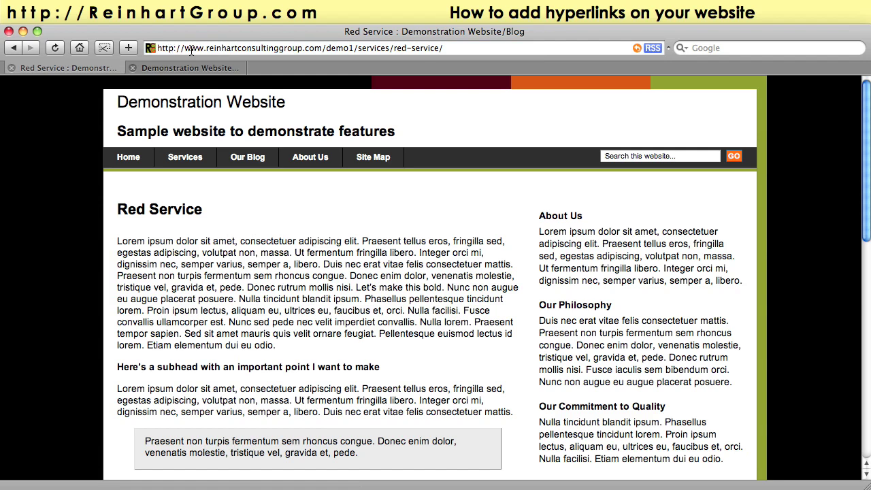
pyautogui.click(444, 47)
pyautogui.moveTo(447, 47); pyautogui.dragTo(149, 49)
pyautogui.rightClick(198, 46)
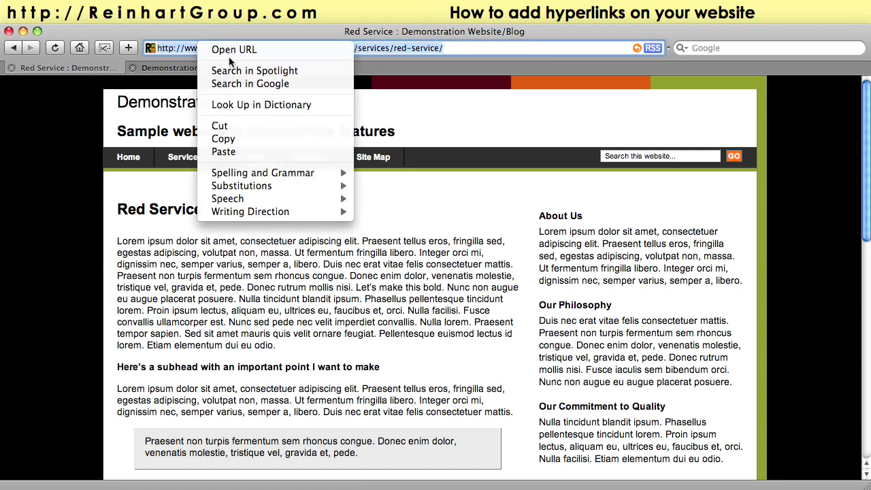
pyautogui.click(262, 139)
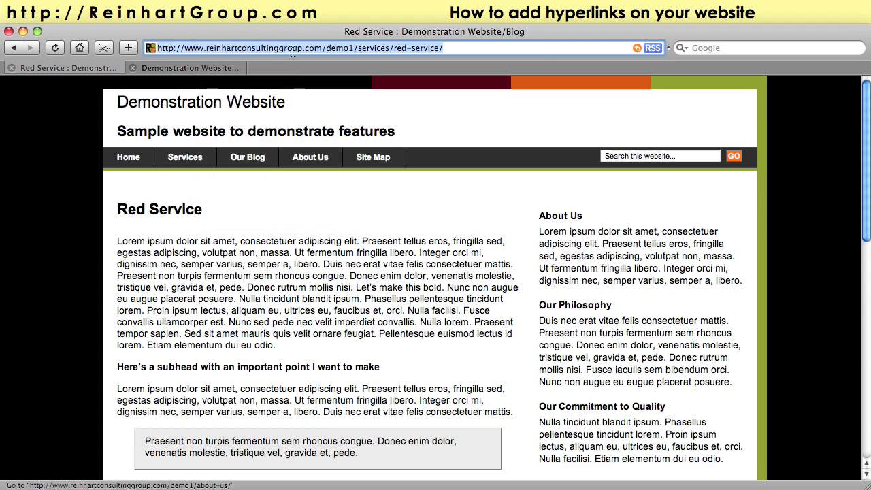
# - Open the Services page for editing in the WordPress admin
pyautogui.click(191, 69)
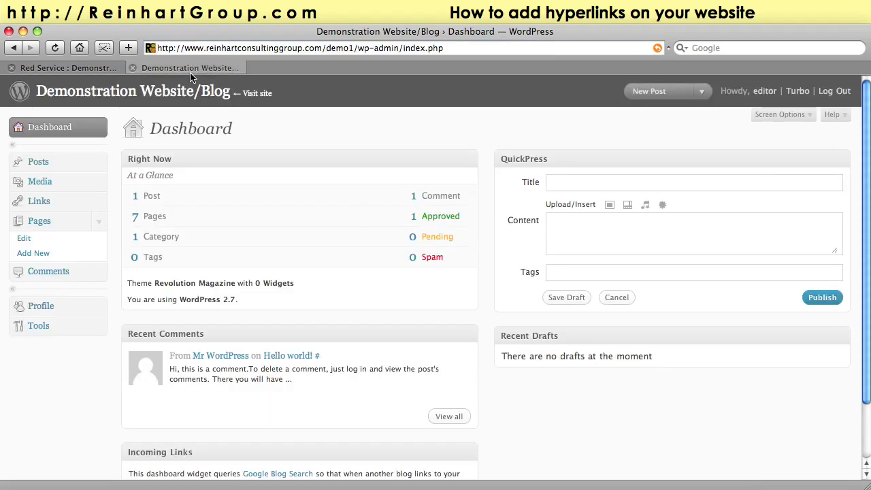
pyautogui.click(38, 230)
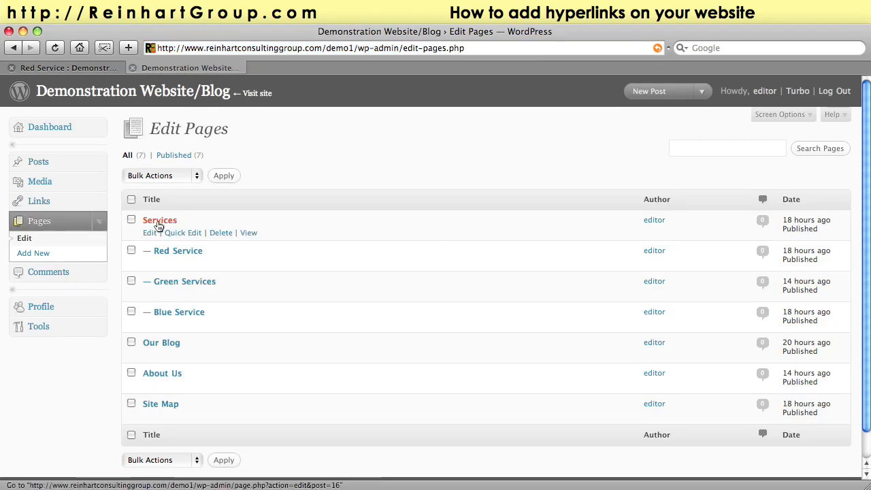
pyautogui.click(158, 222)
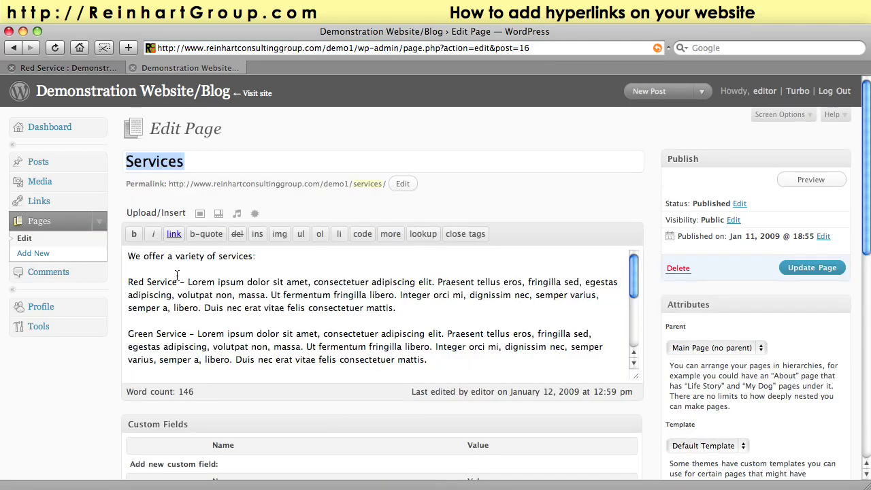
pyautogui.moveTo(177, 285); pyautogui.dragTo(128, 282)
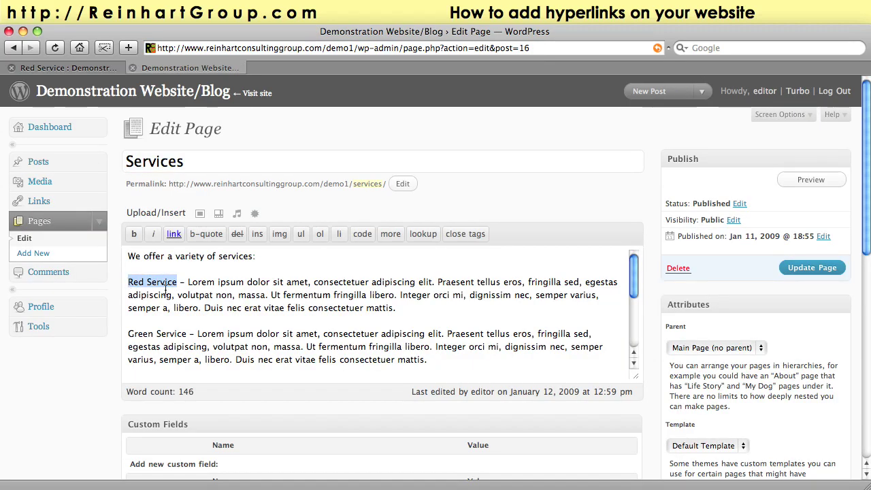
pyautogui.click(171, 238)
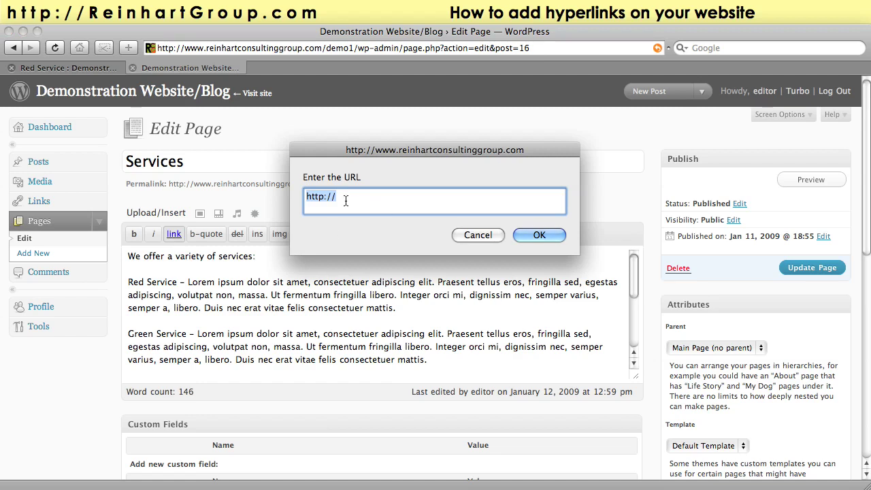
pyautogui.press('super+v')
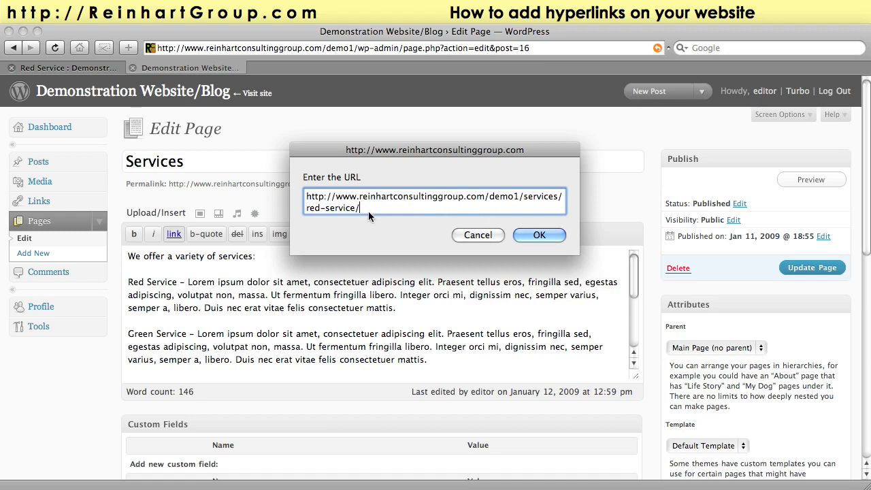
pyautogui.click(531, 238)
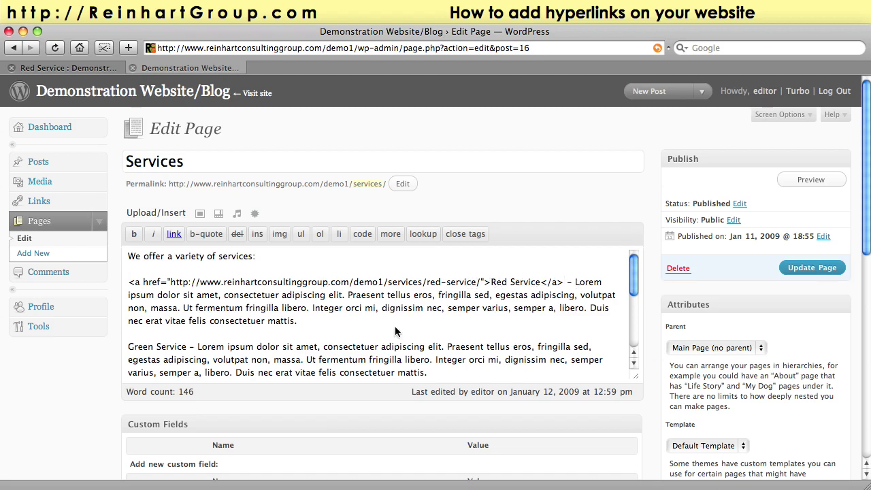
# - Return to the public website and copy the link address of the Green Services page from the site navigation
pyautogui.click(81, 68)
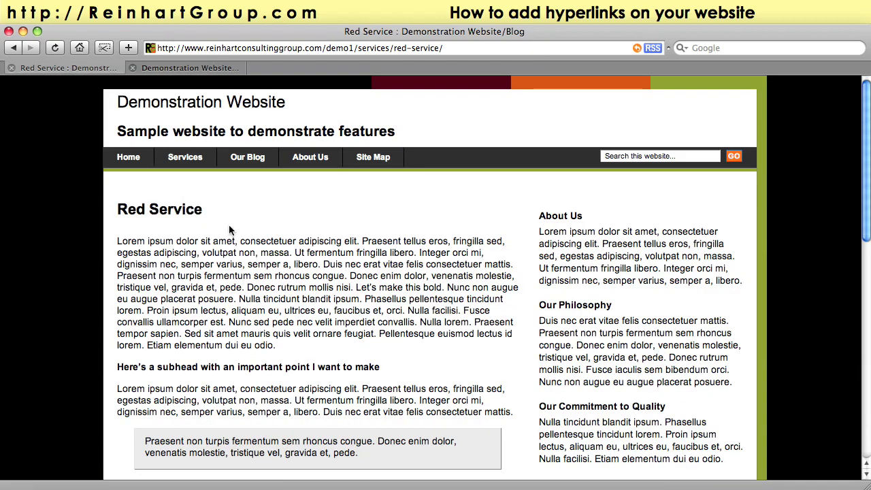
pyautogui.moveTo(182, 165)
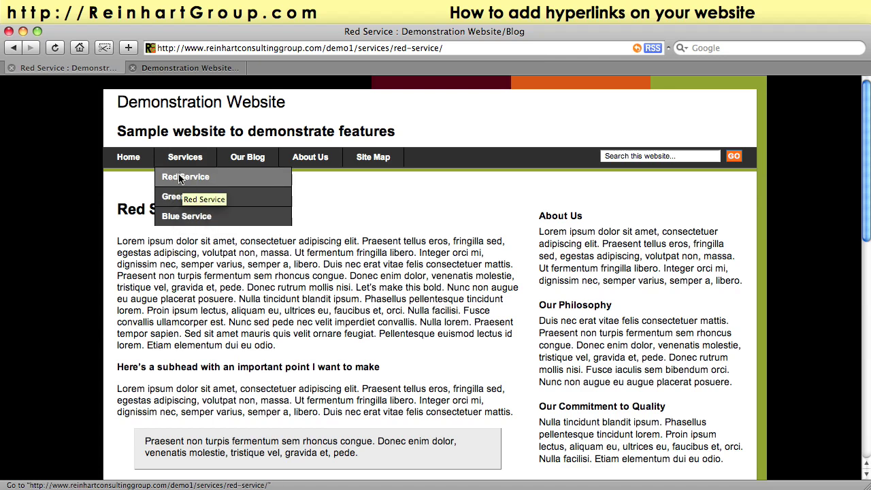
pyautogui.click(180, 178)
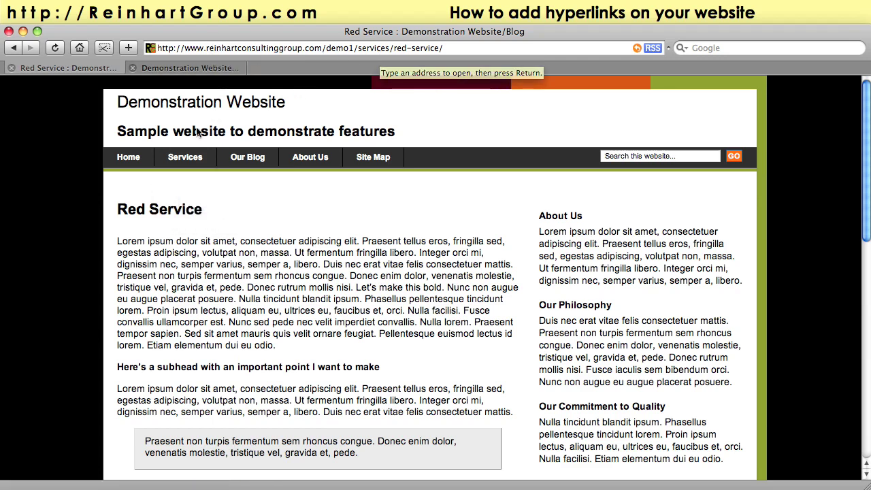
pyautogui.moveTo(185, 157)
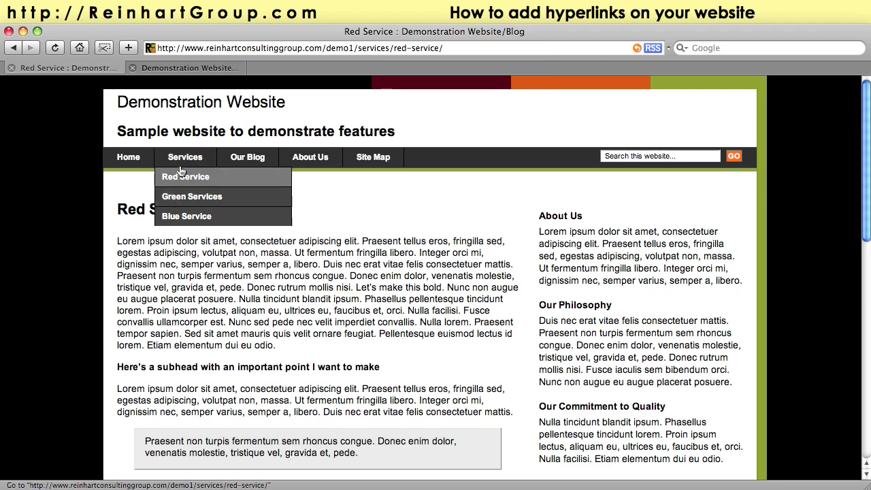
pyautogui.rightClick(193, 198)
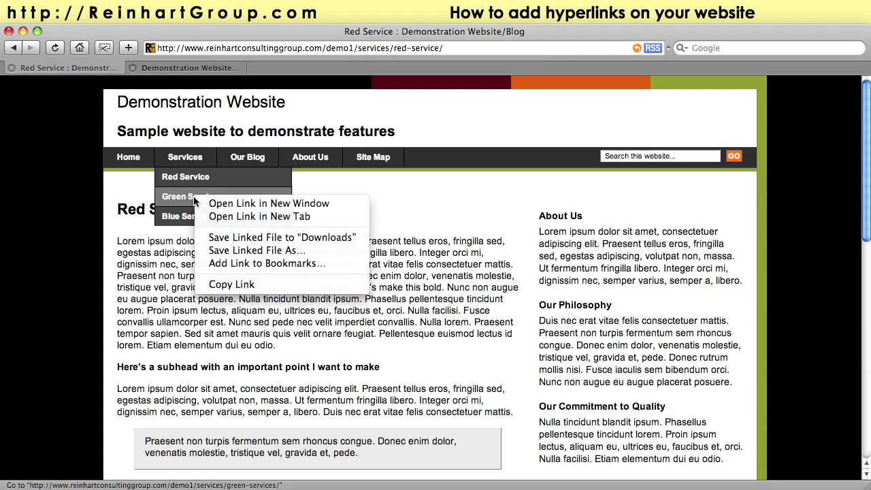
pyautogui.click(238, 287)
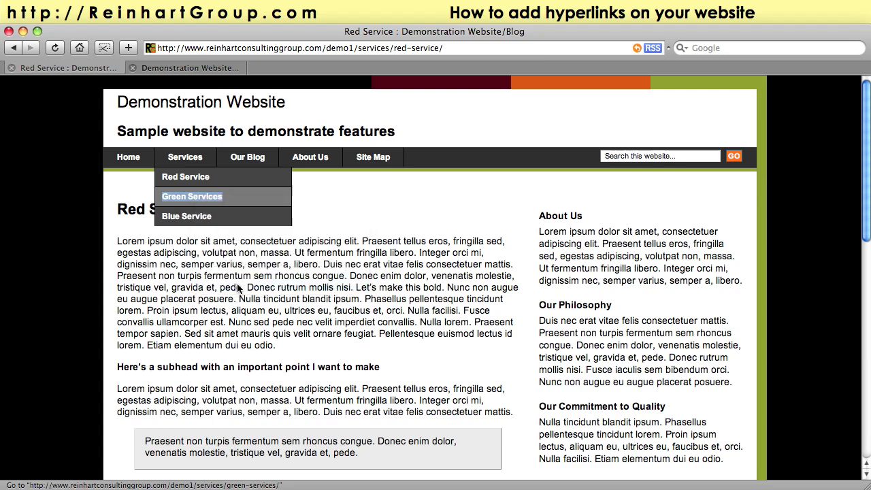
pyautogui.click(182, 70)
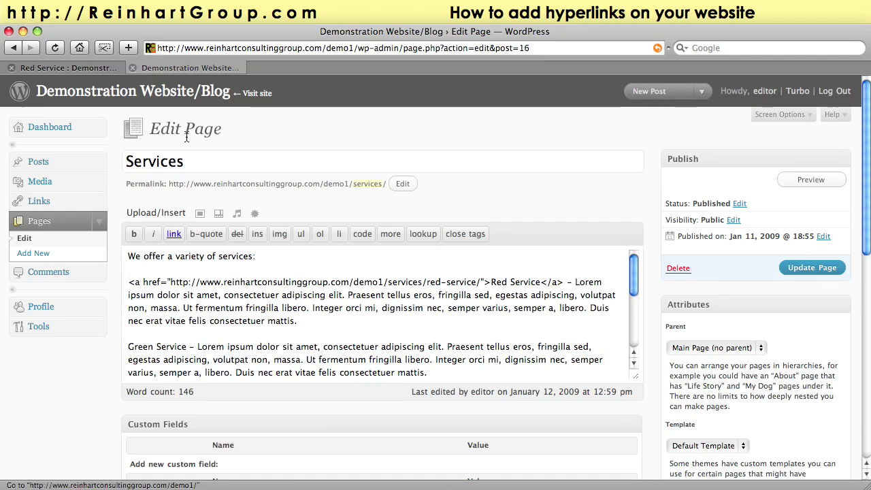
pyautogui.moveTo(186, 349); pyautogui.dragTo(129, 350)
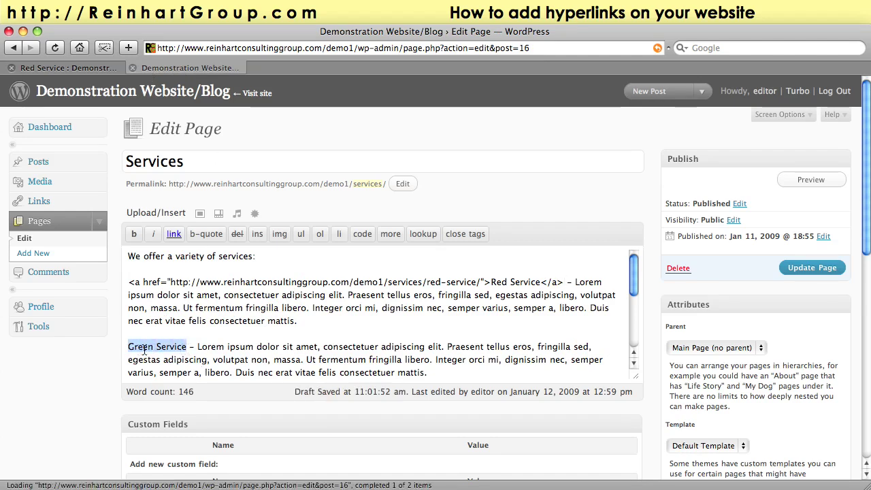
pyautogui.click(174, 233)
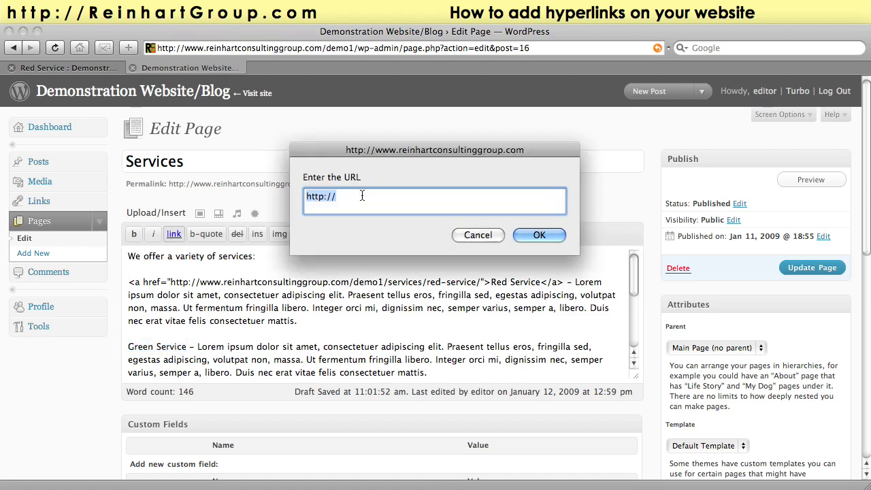
pyautogui.press('super+v')
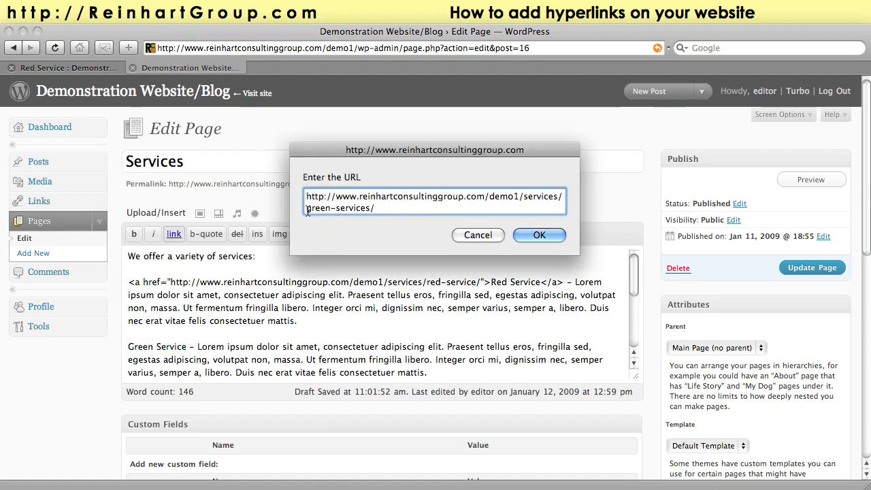
pyautogui.click(544, 235)
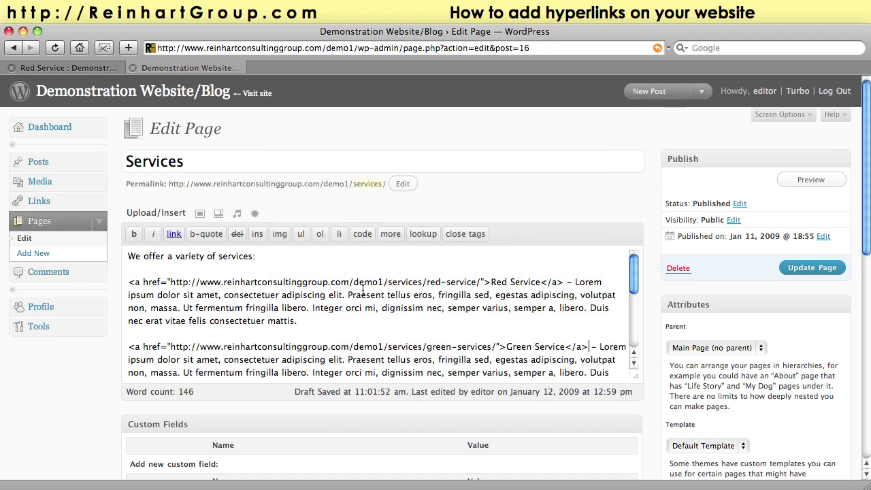
# - Copy the link address of the Blue Service page from the public website's navigation
pyautogui.scroll(-4, 291, 282)
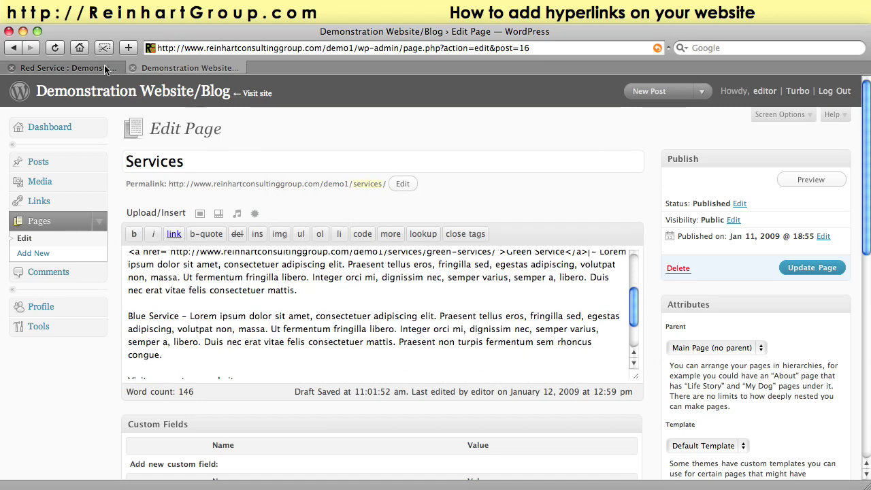
pyautogui.click(105, 73)
pyautogui.rightClick(187, 218)
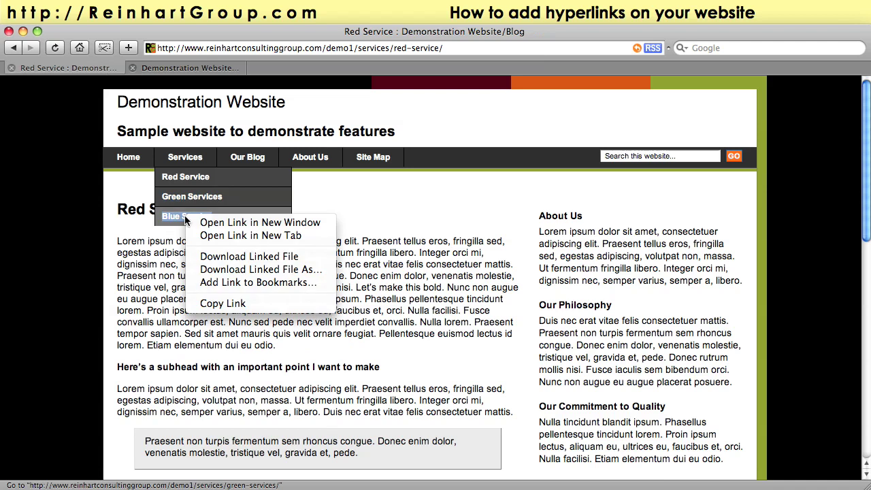
pyautogui.click(225, 303)
pyautogui.click(153, 67)
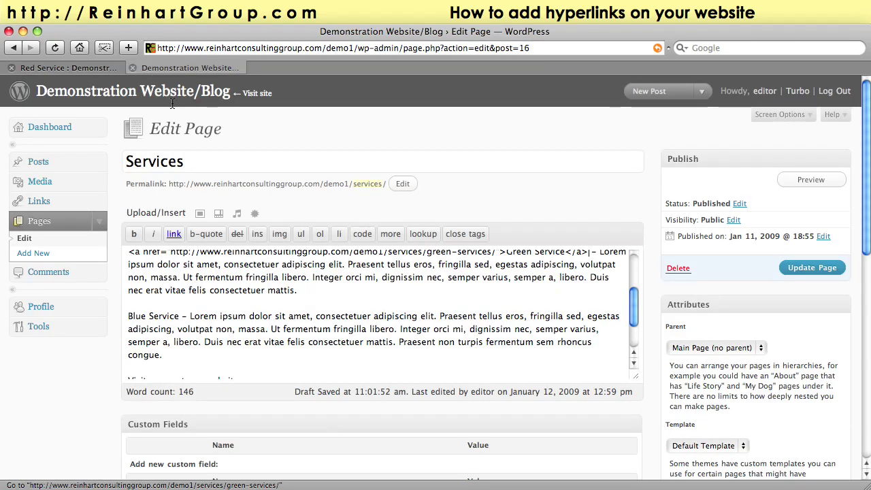
pyautogui.moveTo(179, 317); pyautogui.dragTo(127, 318)
pyautogui.click(174, 234)
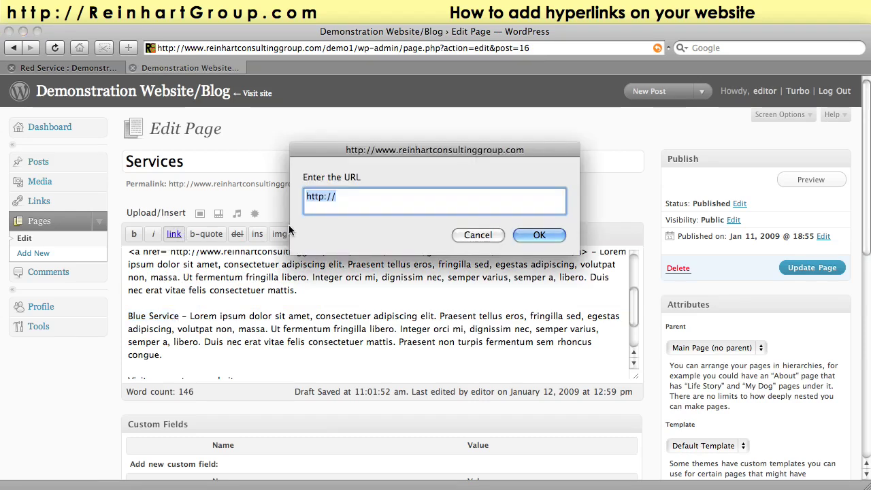
pyautogui.press('super+v')
pyautogui.click(538, 234)
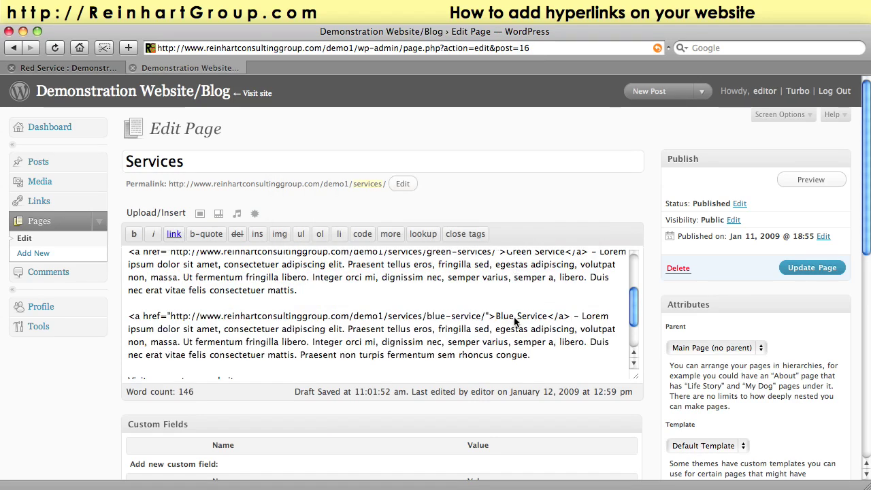
pyautogui.click(817, 269)
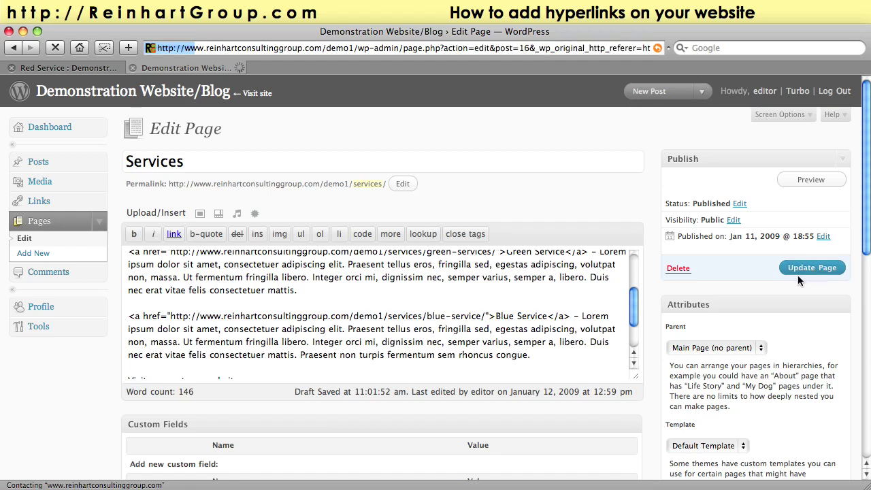
pyautogui.moveTo(507, 200); pyautogui.dragTo(260, 100)
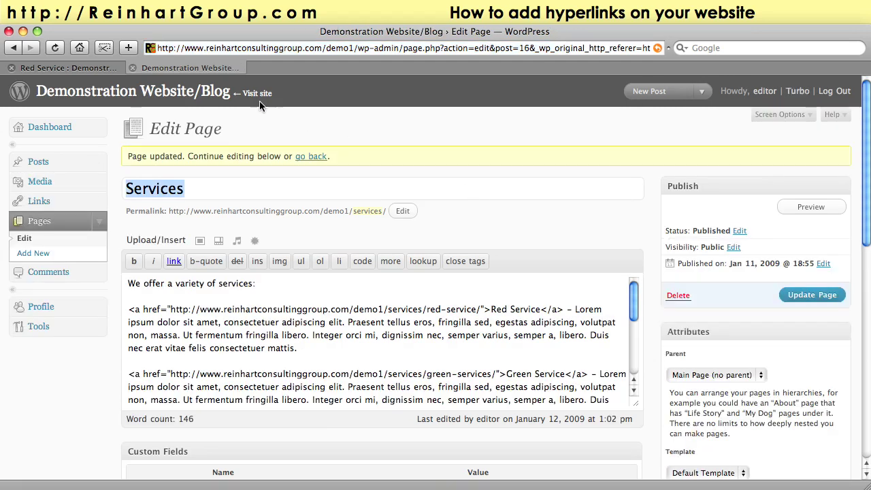
# - Test the Green Service link on the public Services page, then return there to check the partner websites listed
pyautogui.click(68, 68)
pyautogui.click(179, 159)
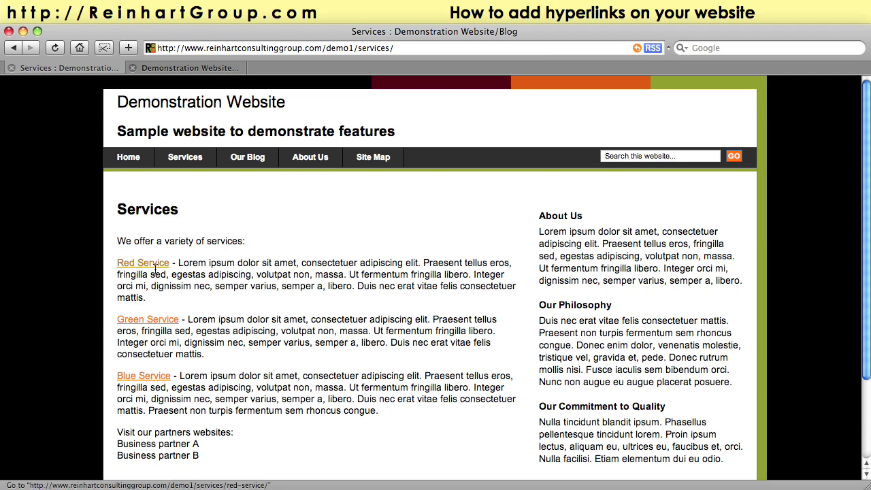
pyautogui.click(155, 320)
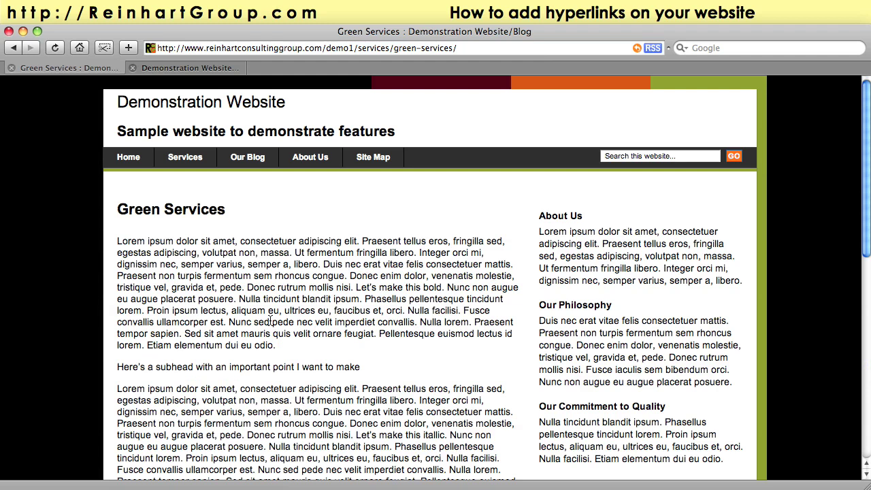
pyautogui.scroll(-5, 260, 297)
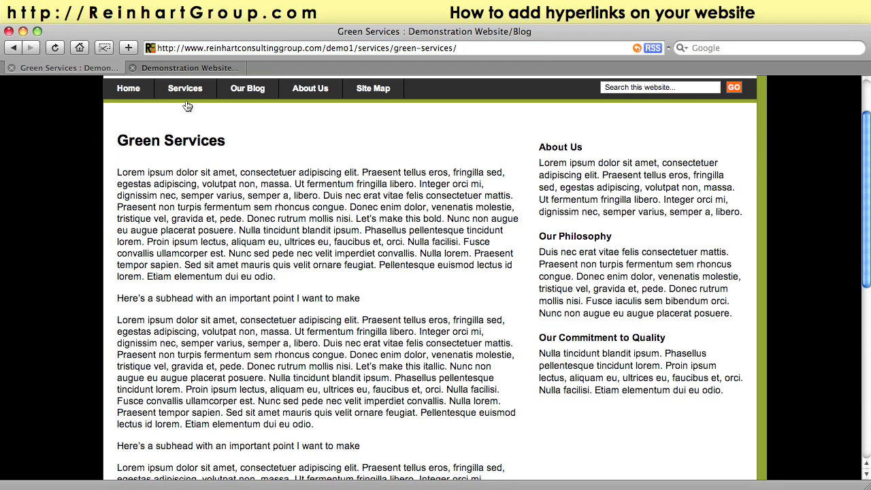
pyautogui.click(187, 91)
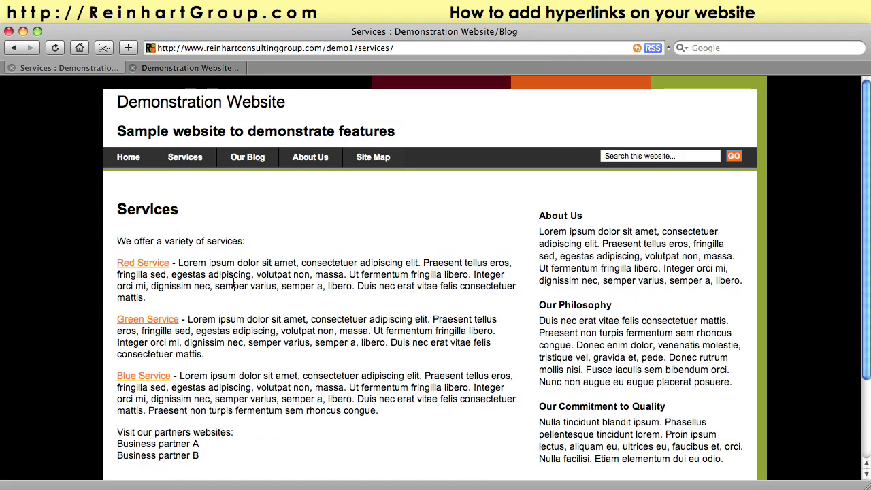
pyautogui.moveTo(119, 432); pyautogui.dragTo(203, 446)
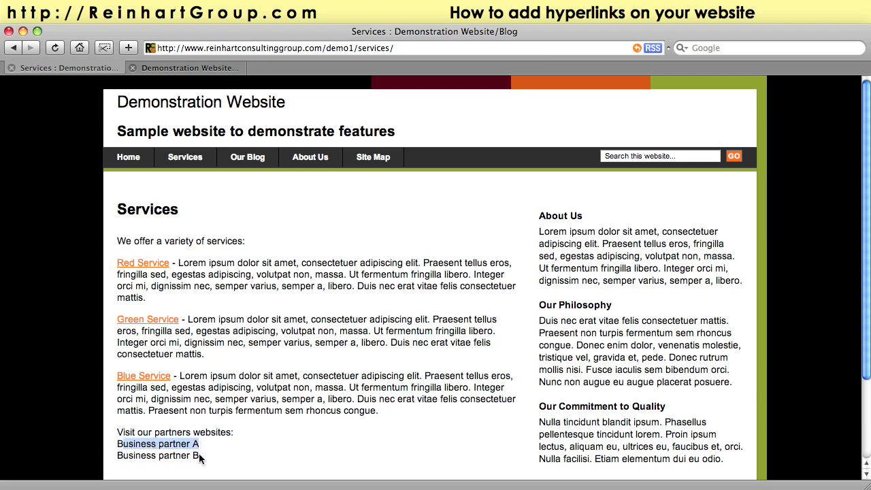
pyautogui.click(208, 454)
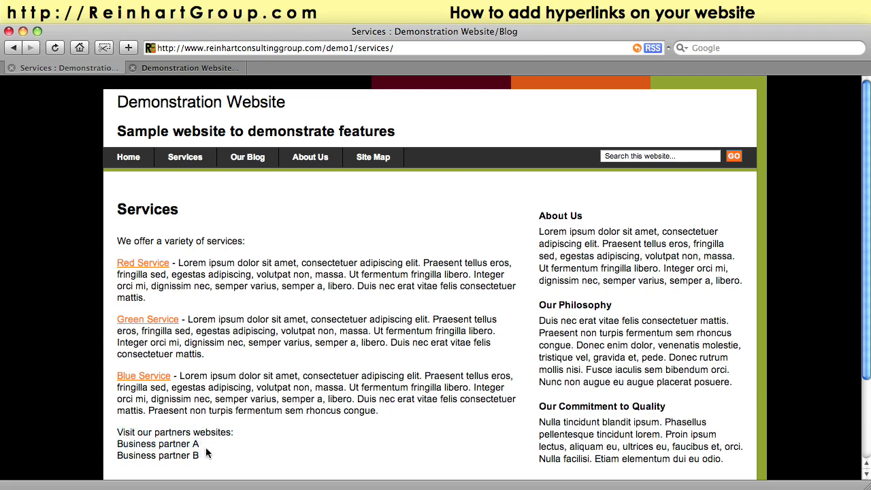
pyautogui.click(178, 68)
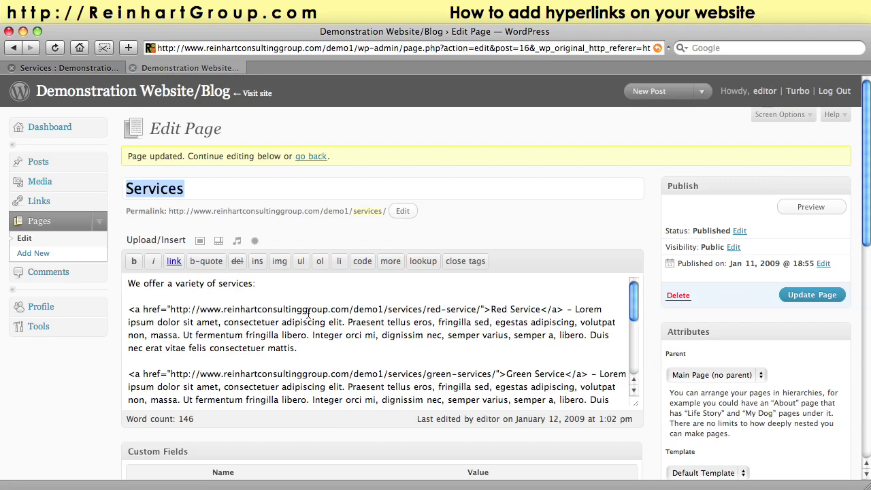
pyautogui.scroll(-5, 211, 316)
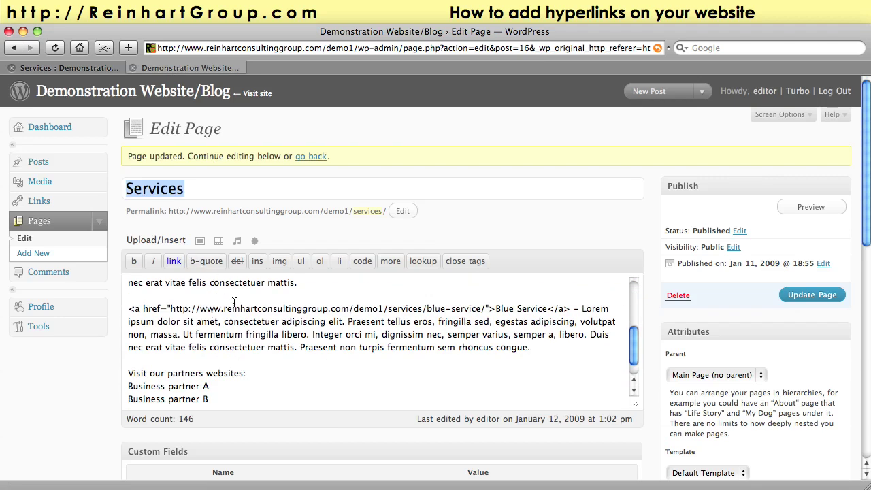
pyautogui.moveTo(213, 387); pyautogui.dragTo(128, 386)
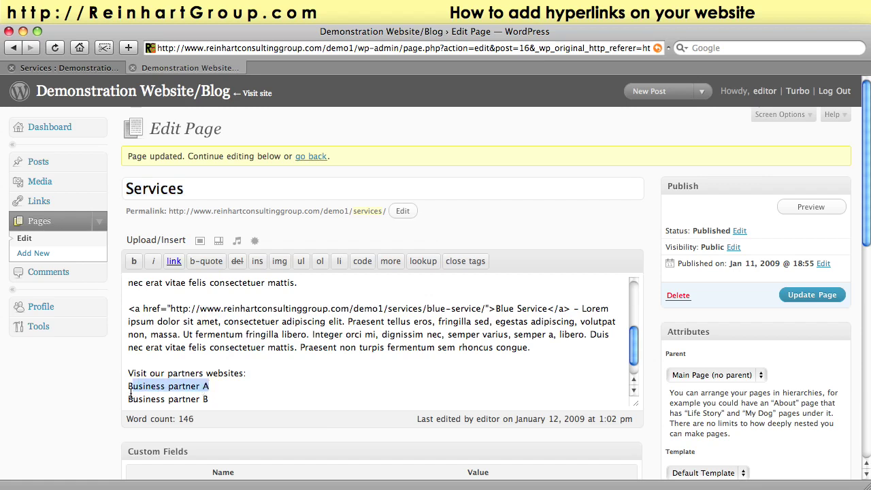
pyautogui.click(175, 265)
pyautogui.click(360, 196)
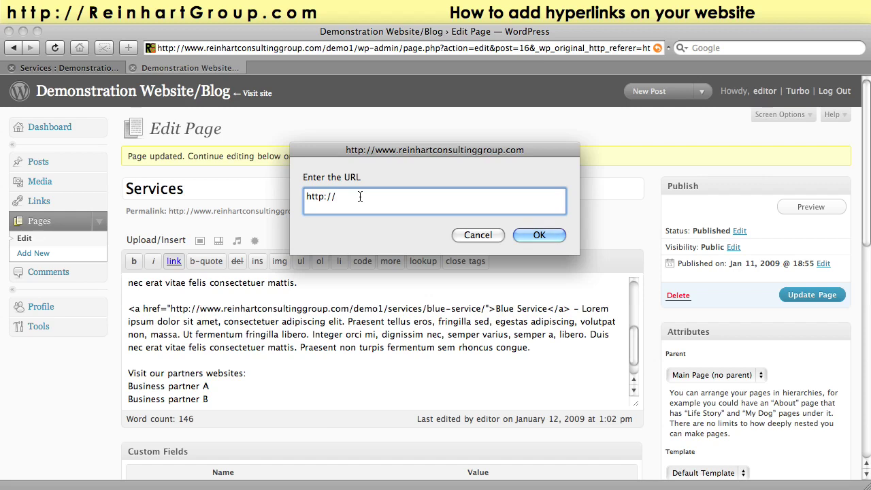
pyautogui.write('reinhart')
pyautogui.write('eractive.com')
pyautogui.click(548, 237)
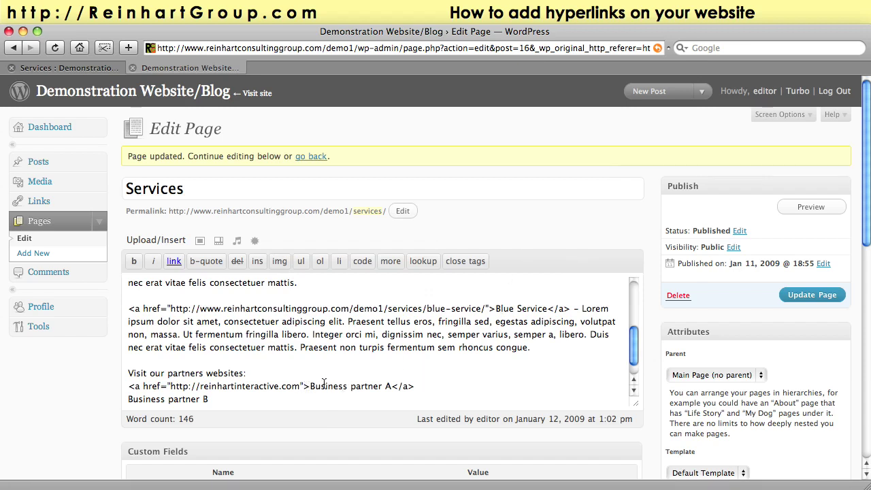
pyautogui.click(790, 303)
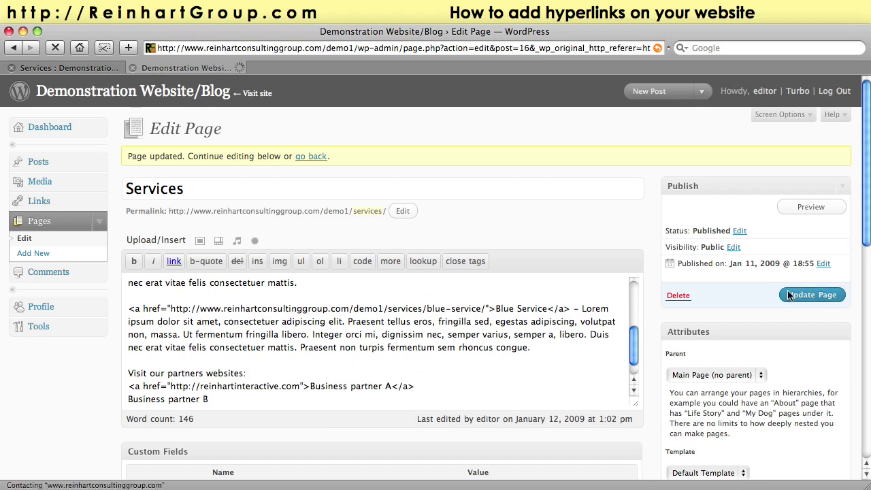
# - Reload the public Services page, test the Business partner A link, and return to the Services page
pyautogui.click(58, 68)
pyautogui.click(56, 48)
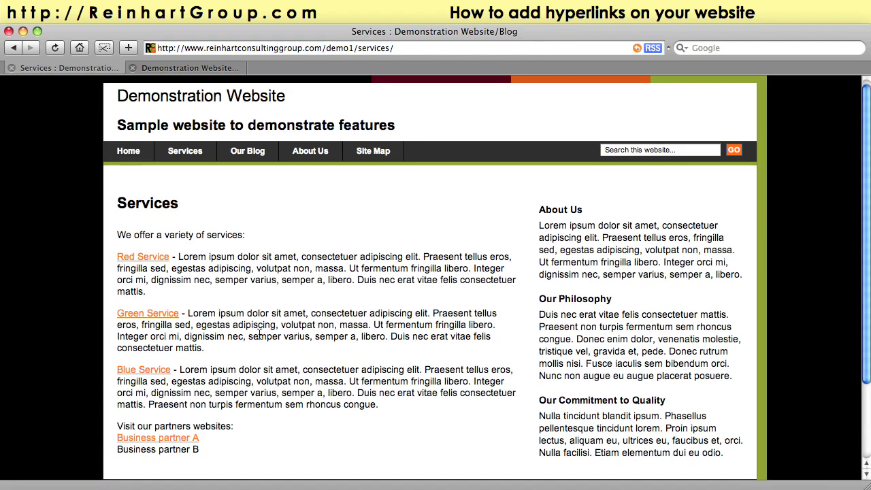
pyautogui.click(172, 444)
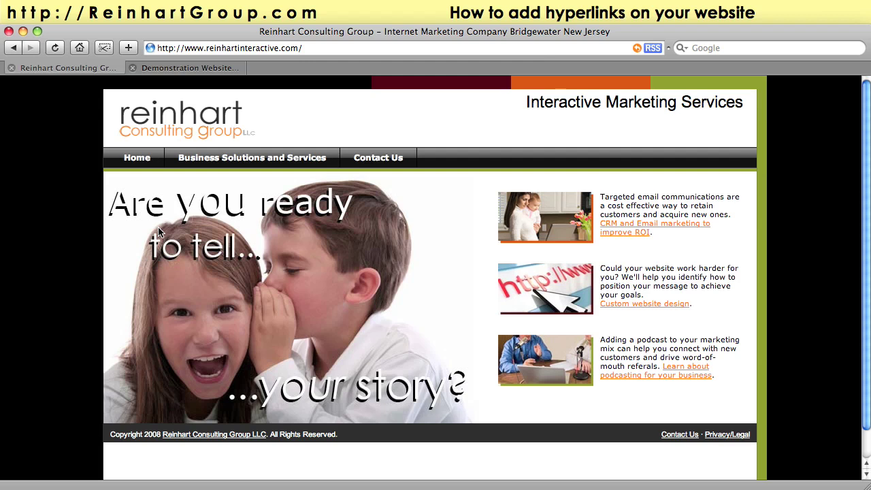
pyautogui.click(13, 48)
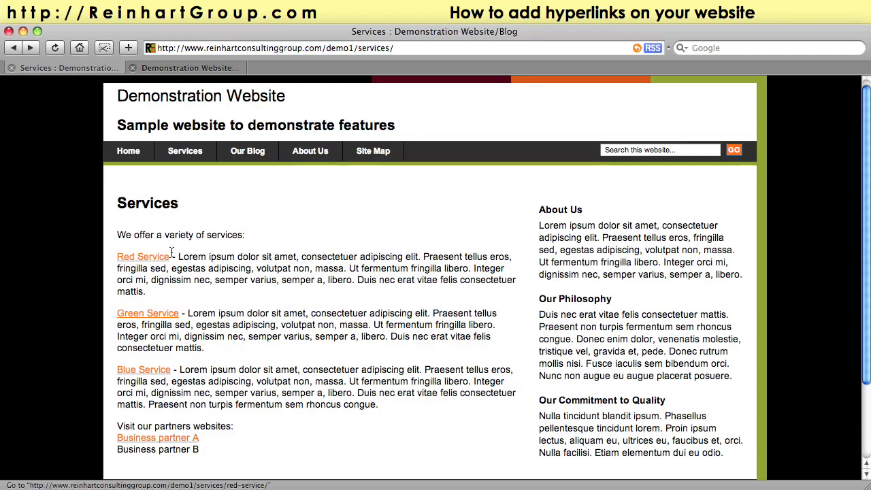
# - Add target="_blank" to the Business partner A link tag in the Services page content and update the page
pyautogui.click(180, 70)
pyautogui.scroll(-1, 324, 327)
pyautogui.scroll(-5, 323, 327)
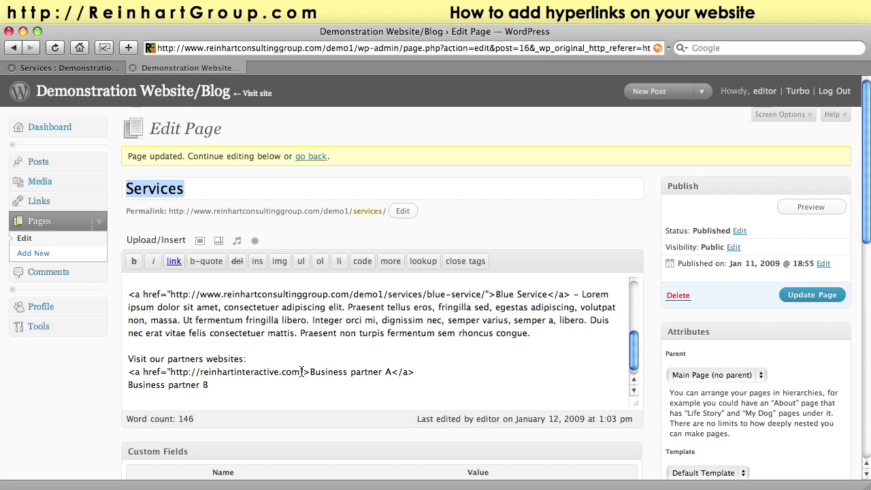
pyautogui.click(304, 373)
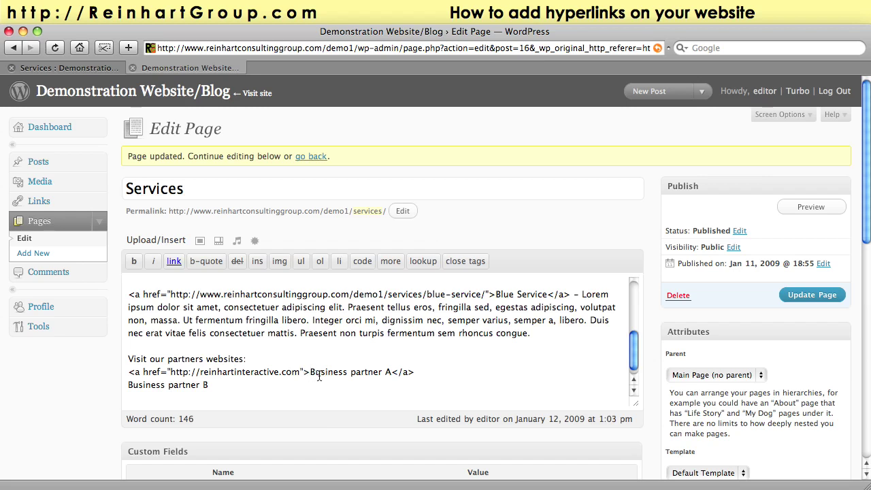
pyautogui.write('targe')
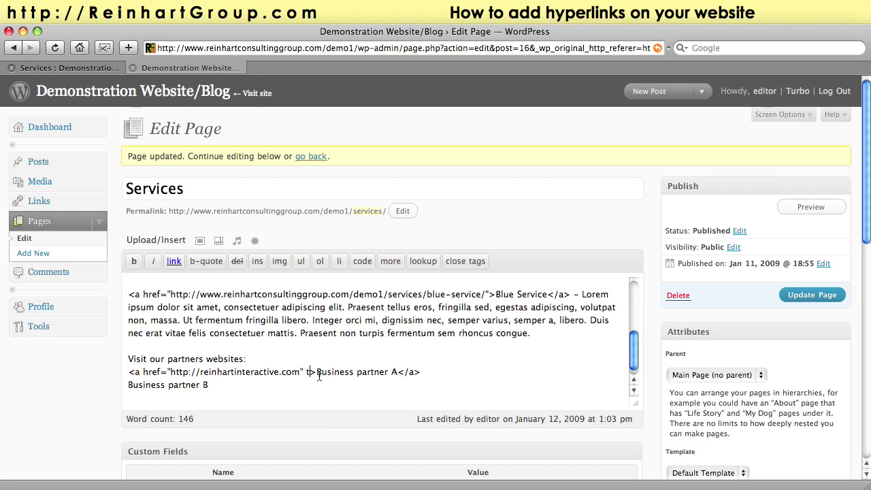
pyautogui.write('t=')
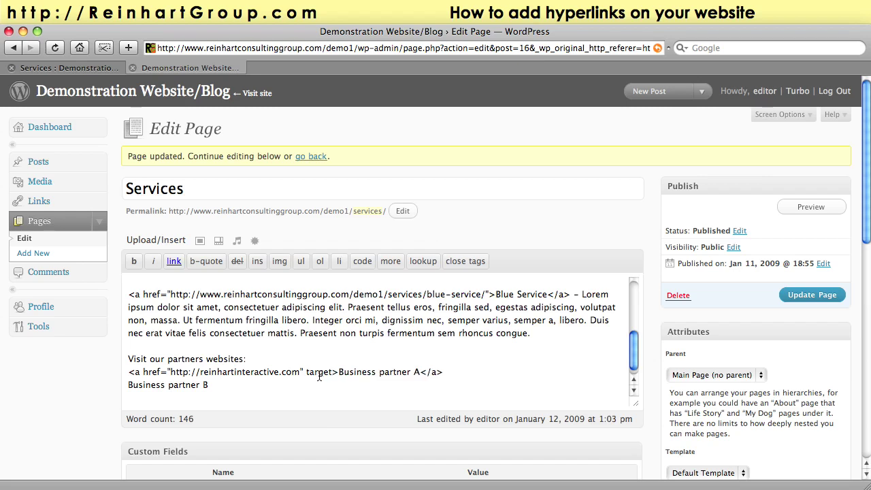
pyautogui.write('"')
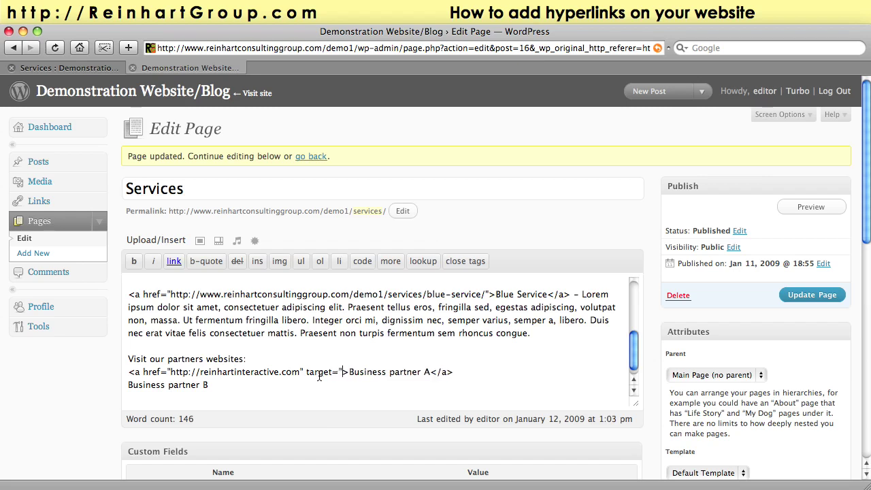
pyautogui.write('_')
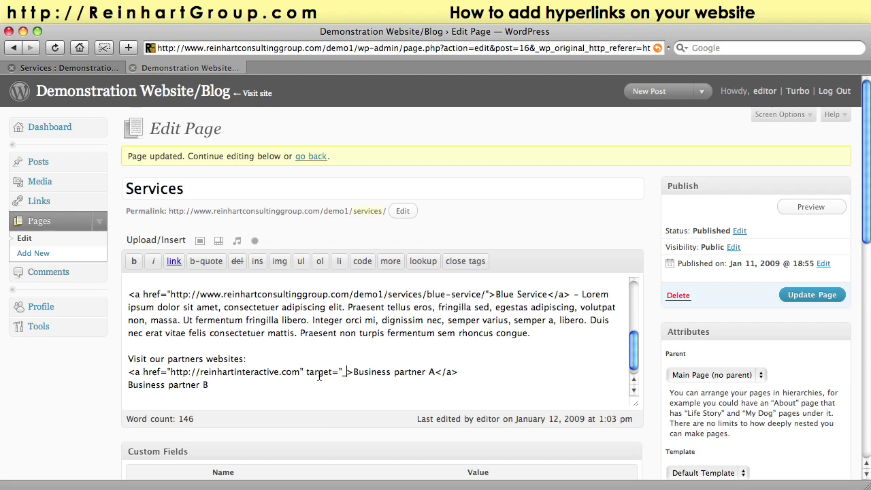
pyautogui.write('blank')
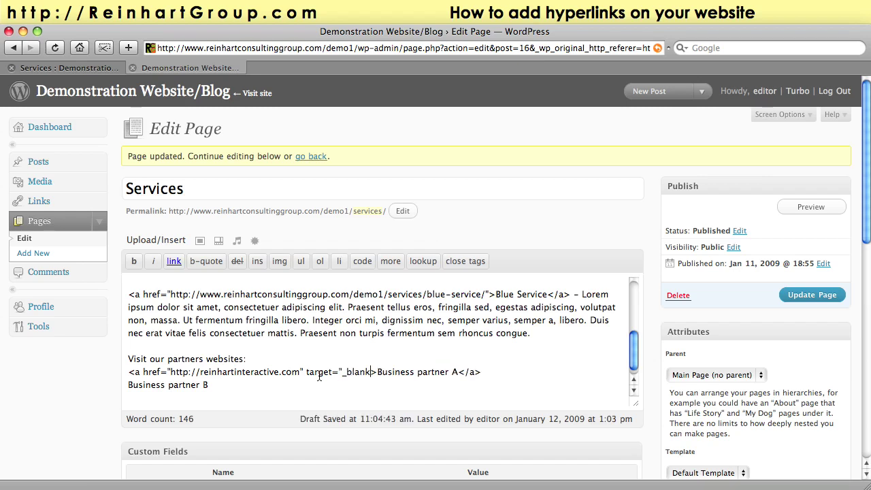
pyautogui.write('"')
pyautogui.click(303, 375)
pyautogui.keyDown('shift'); pyautogui.click(303, 375); pyautogui.keyUp('shift')
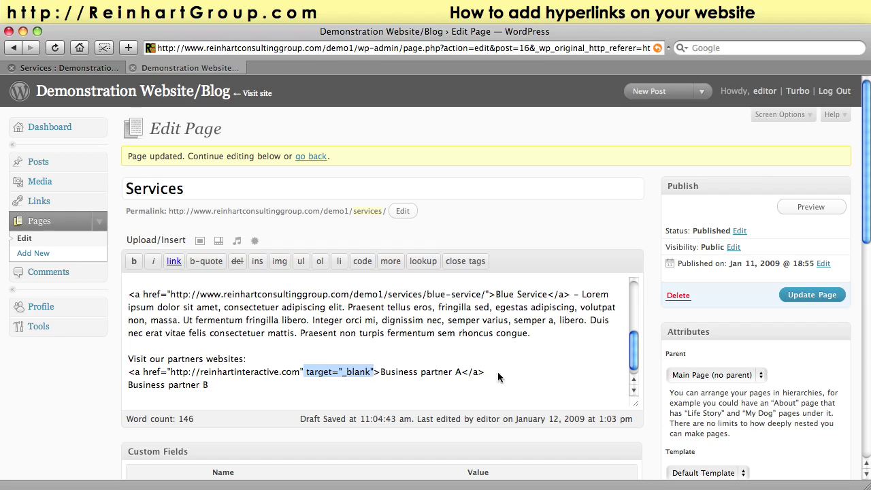
pyautogui.click(788, 297)
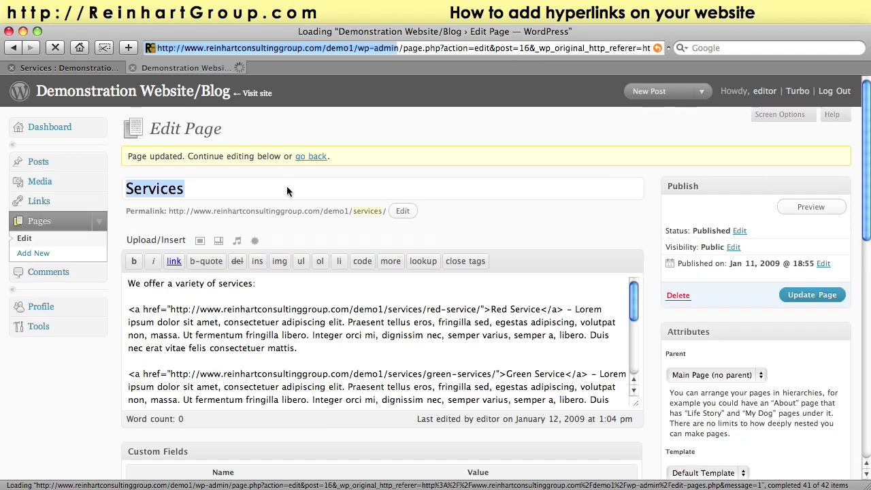
# - Test the Business partner A link on the public Services page, compare the two browser windows, and close the partner site's window
pyautogui.click(65, 67)
pyautogui.moveTo(184, 153)
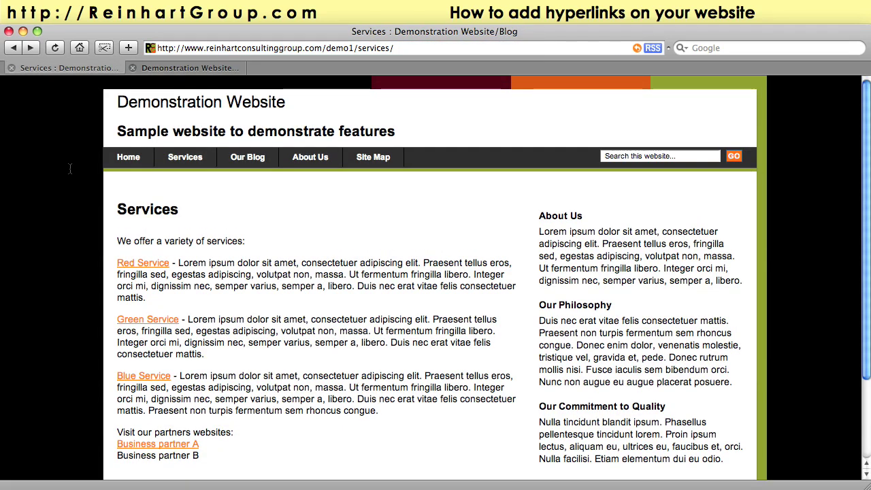
pyautogui.click(170, 445)
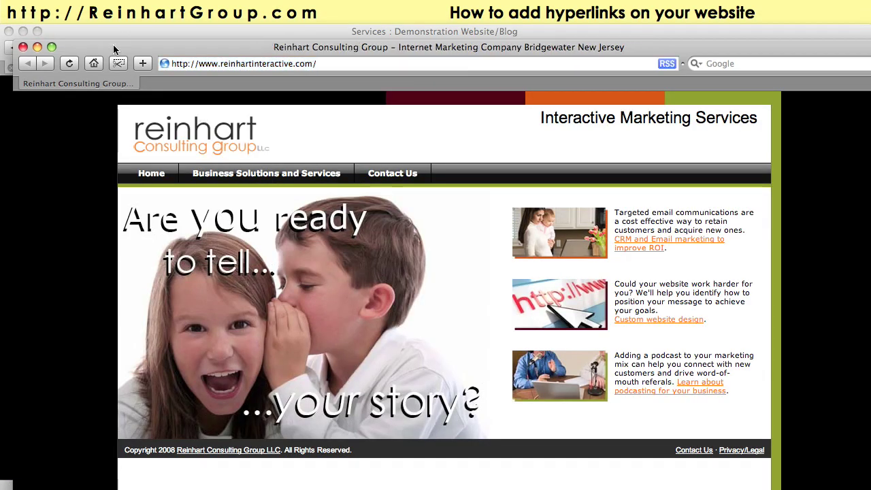
pyautogui.moveTo(113, 46); pyautogui.dragTo(403, 132)
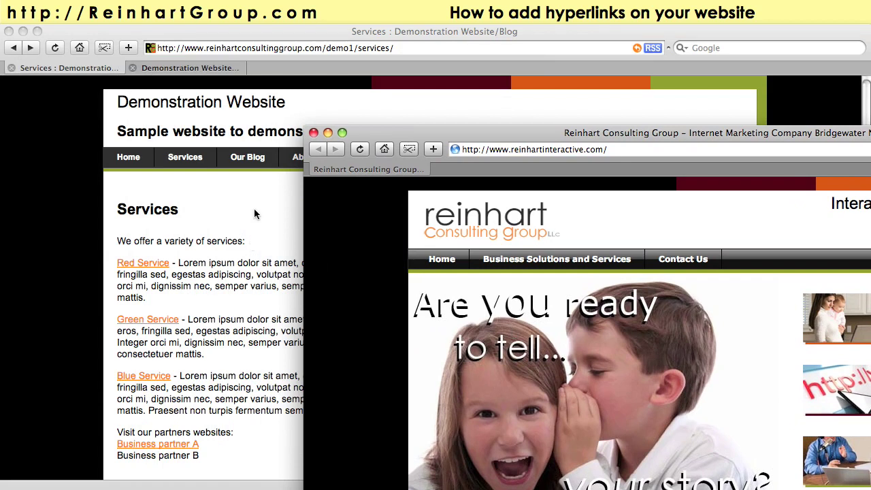
pyautogui.click(251, 227)
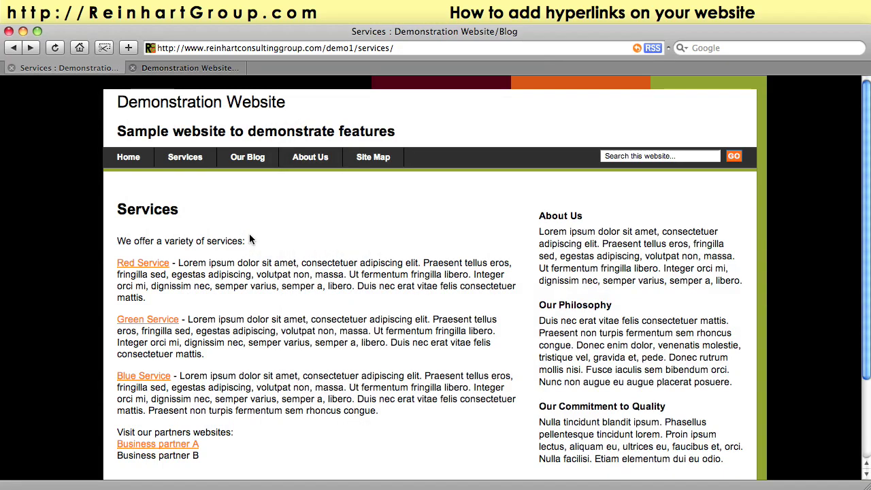
pyautogui.press('super+grave')
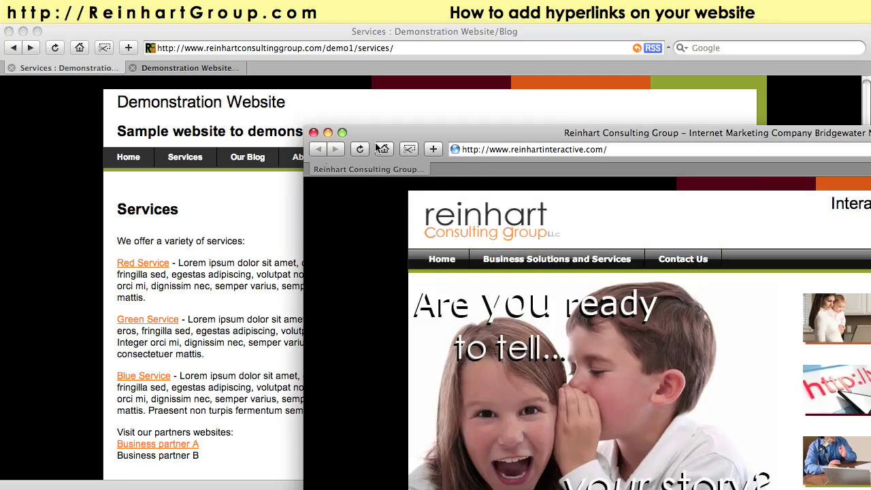
pyautogui.moveTo(388, 134); pyautogui.dragTo(301, 91)
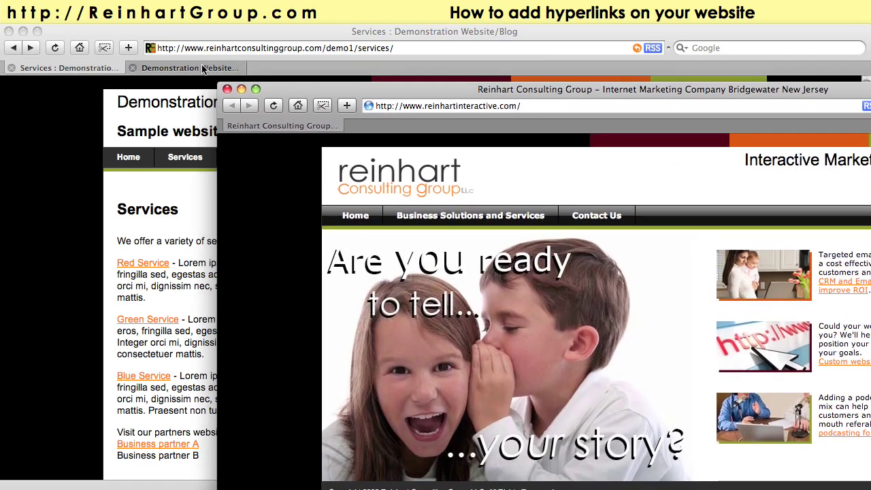
pyautogui.click(227, 90)
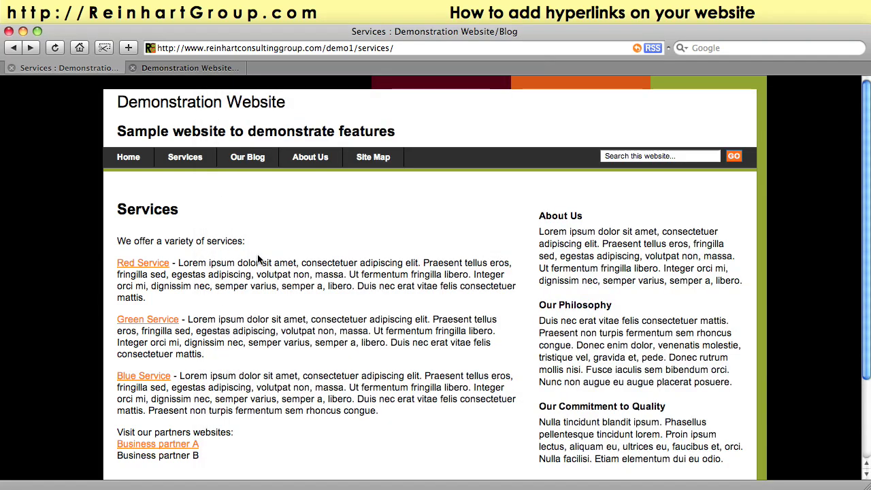
# - Review the Business partner A link code in the Services page editor, highlighting its target="_blank" attribute
pyautogui.click(189, 68)
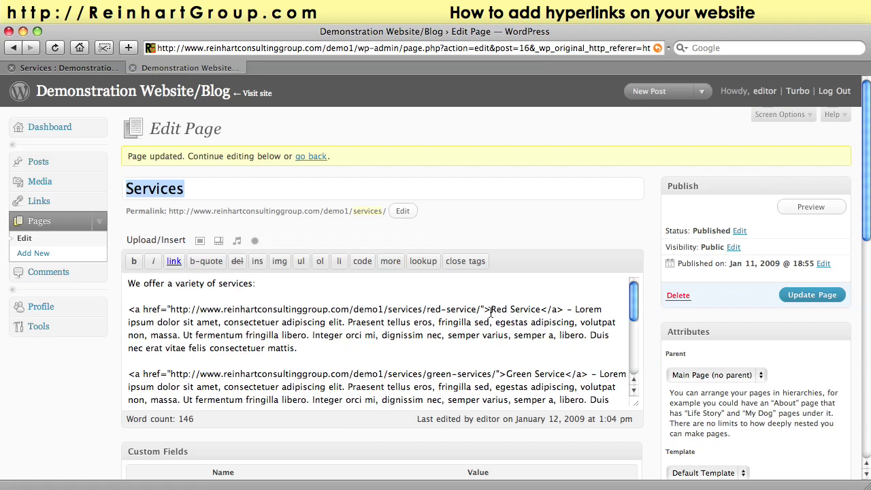
pyautogui.scroll(-8, 445, 353)
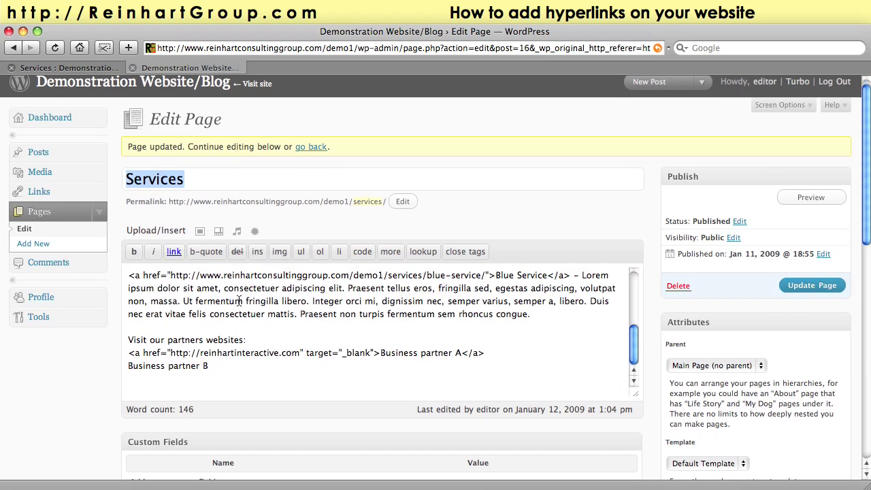
pyautogui.moveTo(304, 352); pyautogui.dragTo(373, 357)
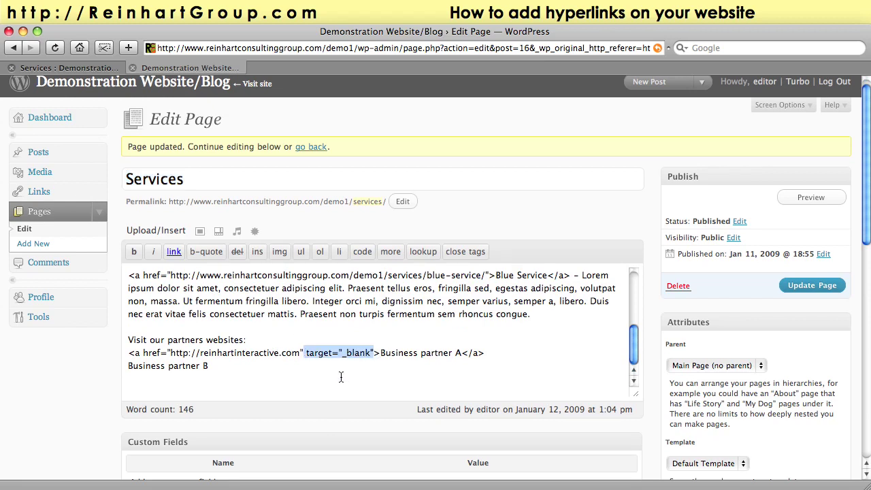